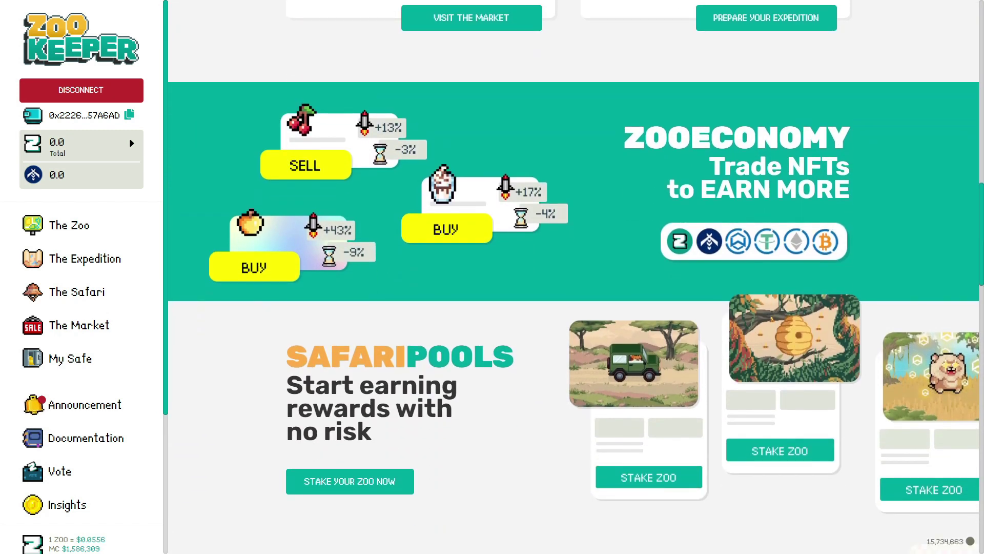
pyautogui.scroll(-3, 573, 277)
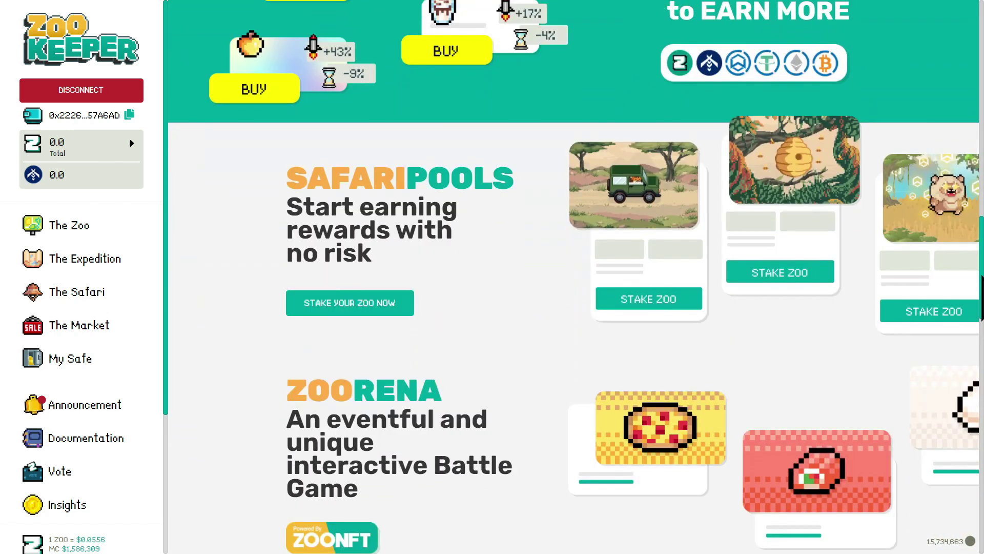
pyautogui.scroll(-2, 573, 276)
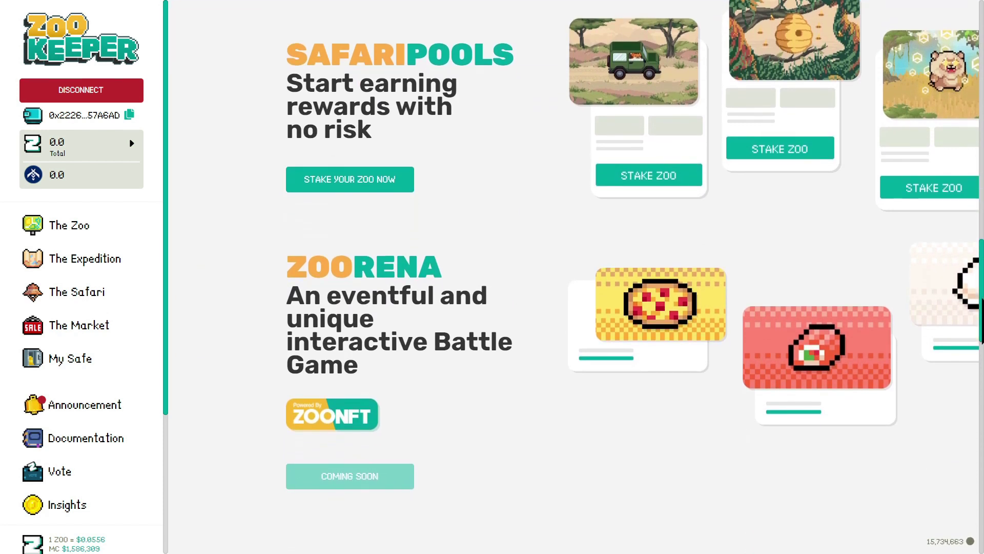
pyautogui.scroll(-1, 635, 243)
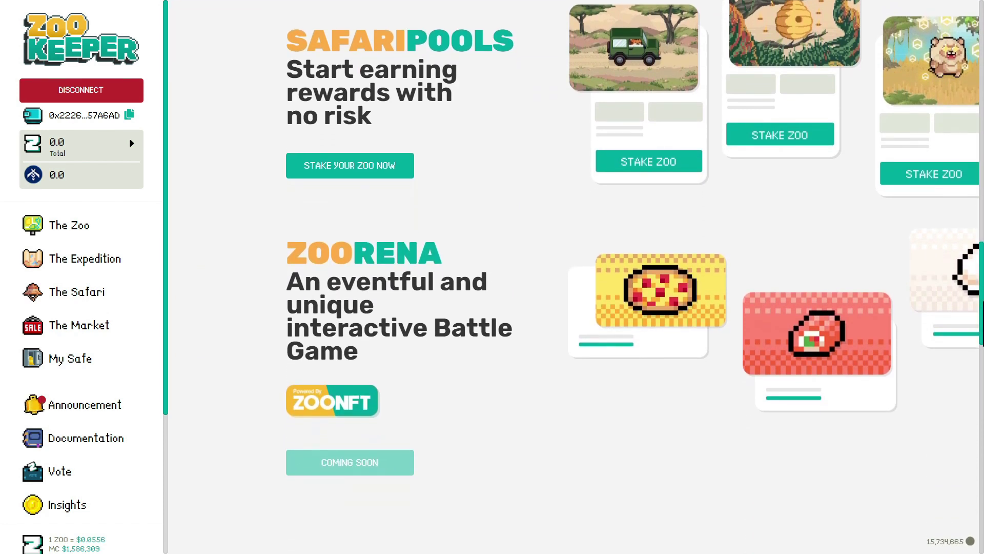
pyautogui.scroll(1, 635, 243)
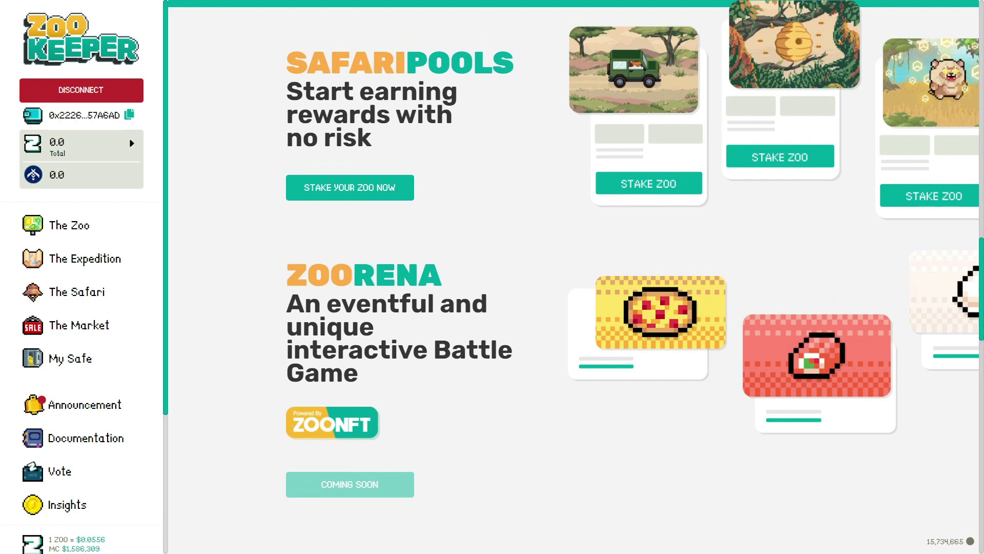
pyautogui.scroll(10, 242, 362)
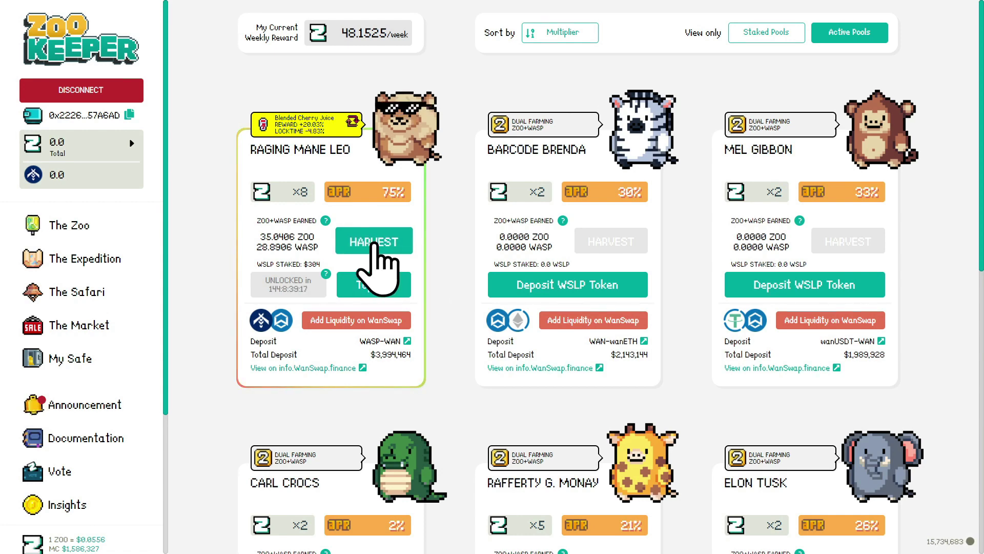
# Harvest the ZOO and WASP rewards from the Raging Mane Leo pool and approve the withdrawal in the wallet.
pyautogui.click(374, 243)
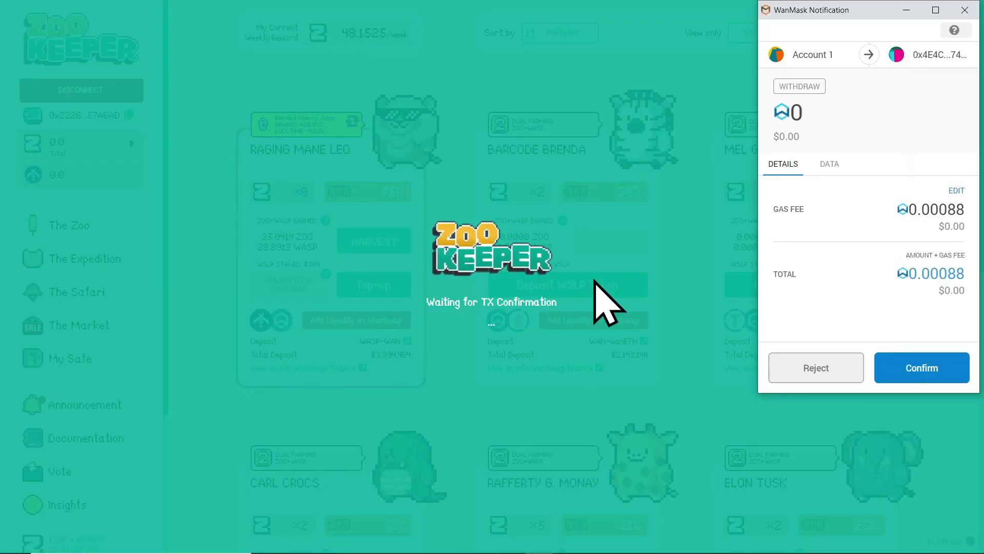
pyautogui.click(929, 368)
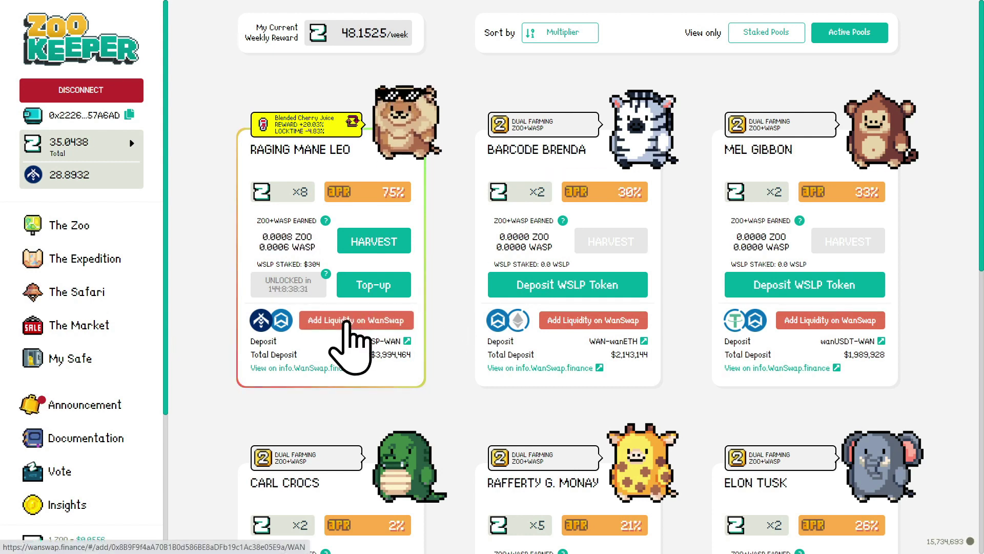
# Go to WanSwap's swap page and set up a swap from ZOO to wanXRP.
pyautogui.click(346, 322)
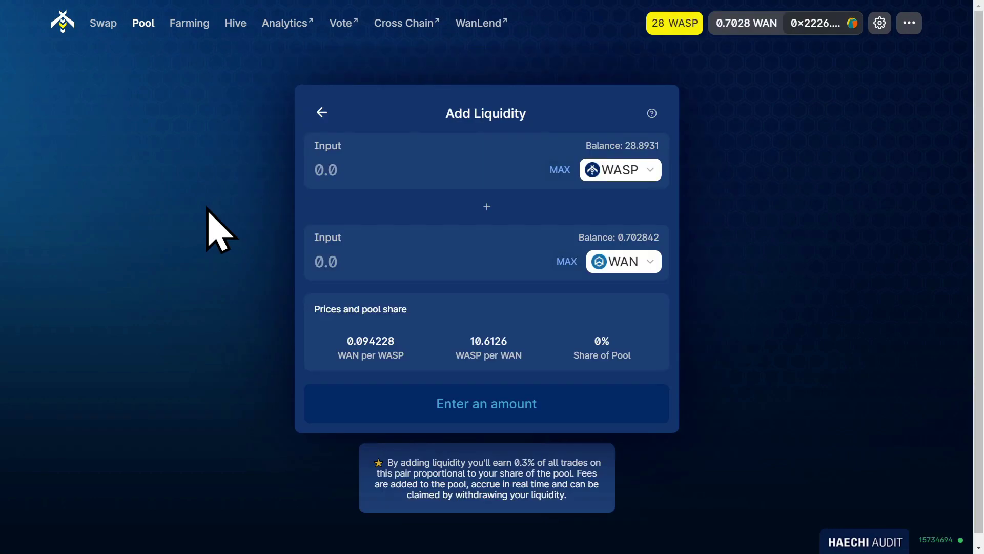
pyautogui.click(96, 22)
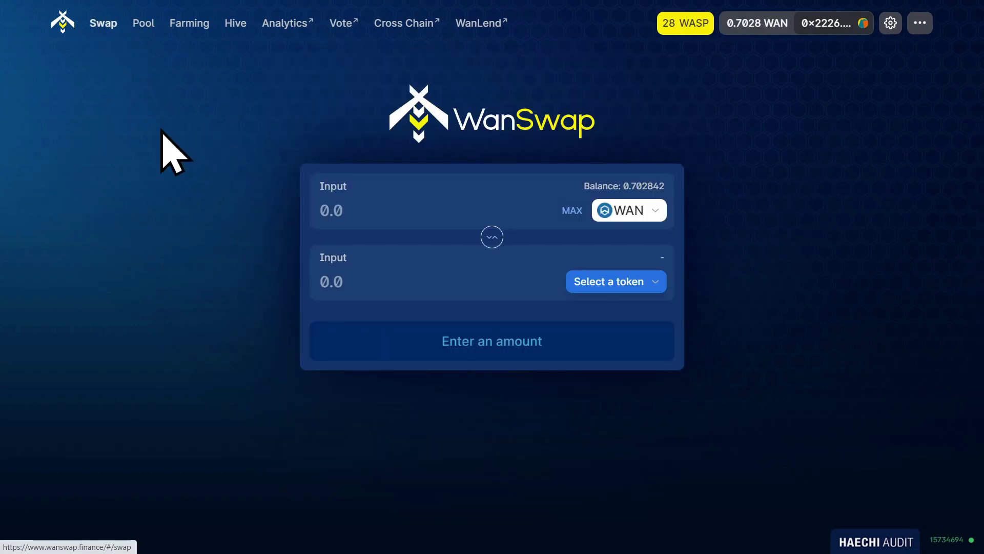
pyautogui.click(658, 212)
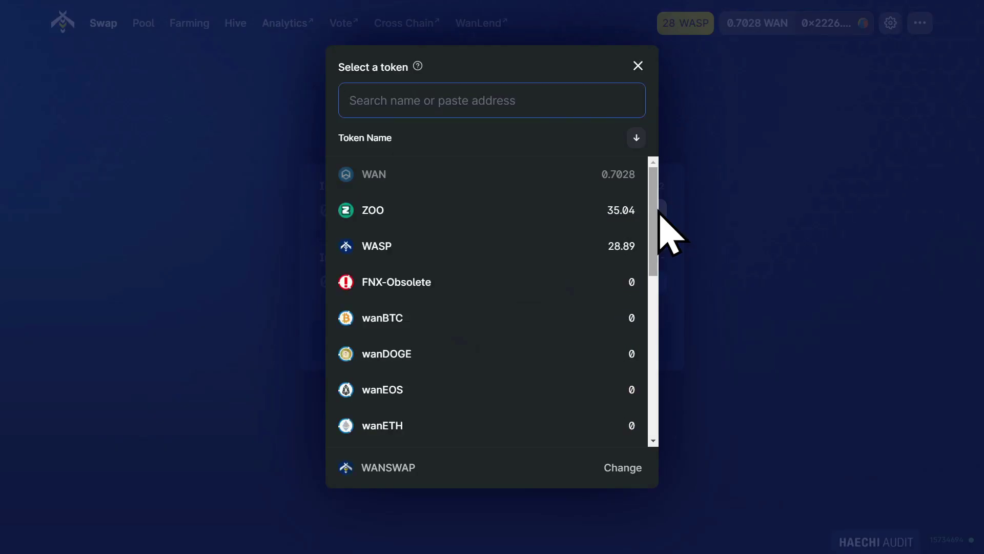
pyautogui.click(413, 212)
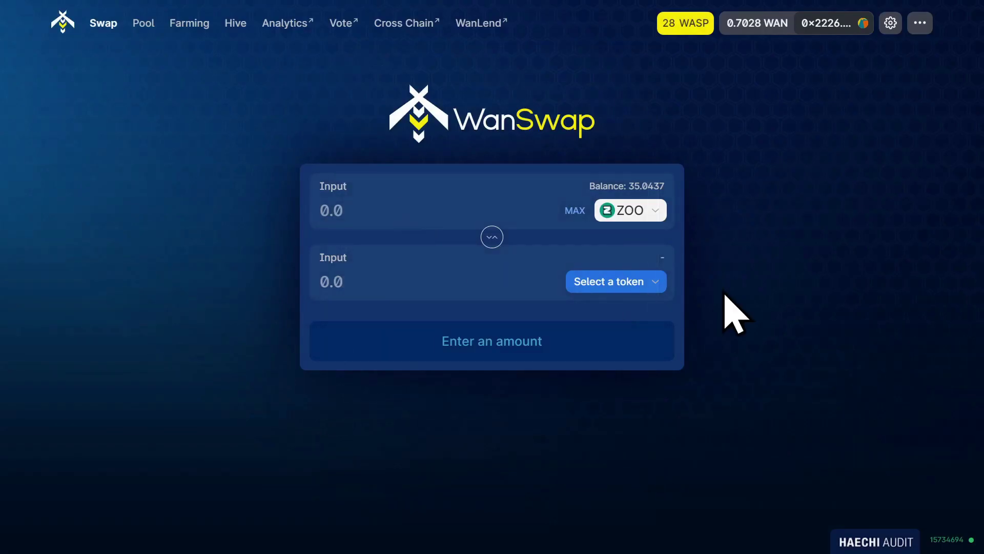
pyautogui.click(664, 287)
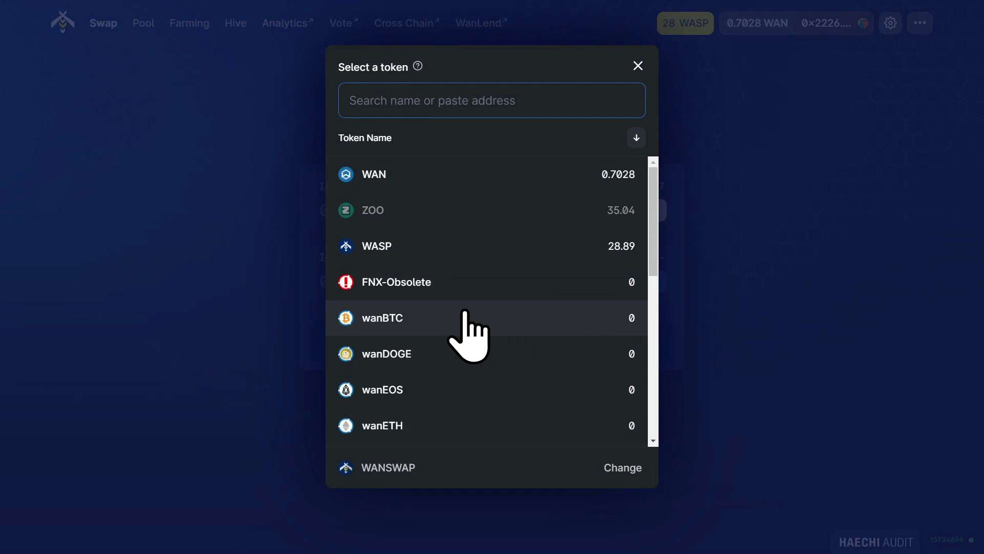
pyautogui.scroll(-5, 466, 313)
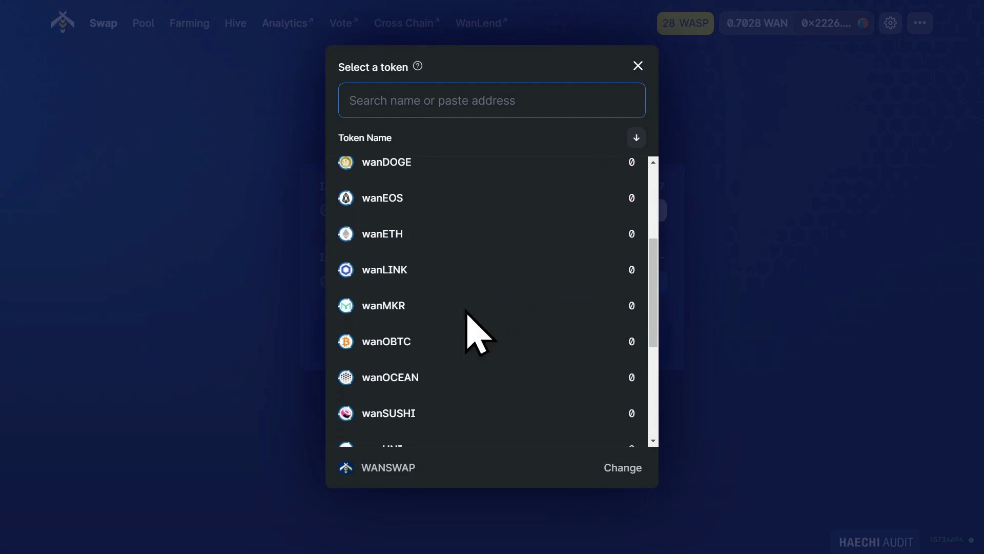
pyautogui.scroll(-4, 466, 313)
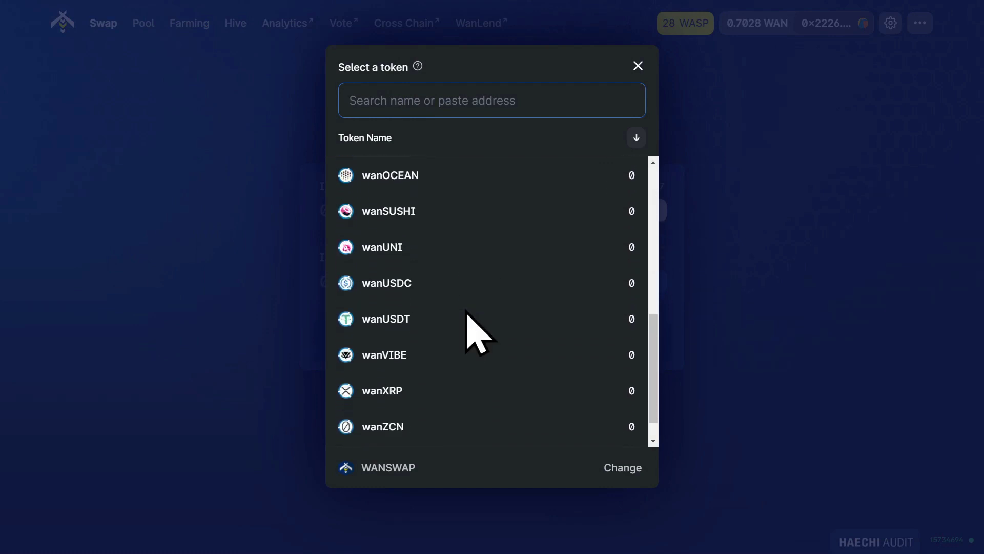
pyautogui.click(455, 370)
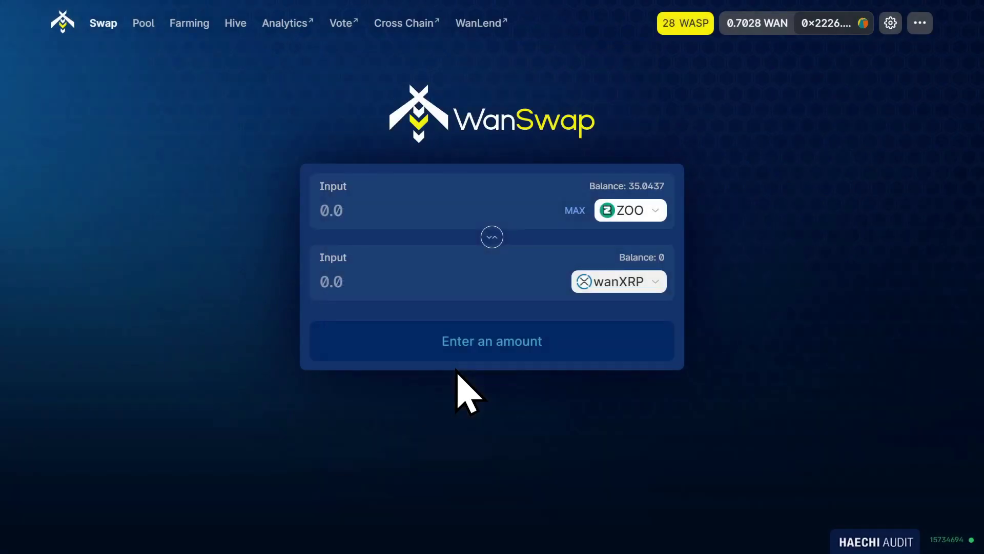
# Swap the entire ZOO balance for wanXRP, approving the transaction in the wallet and dismissing the submission notice.
pyautogui.click(572, 202)
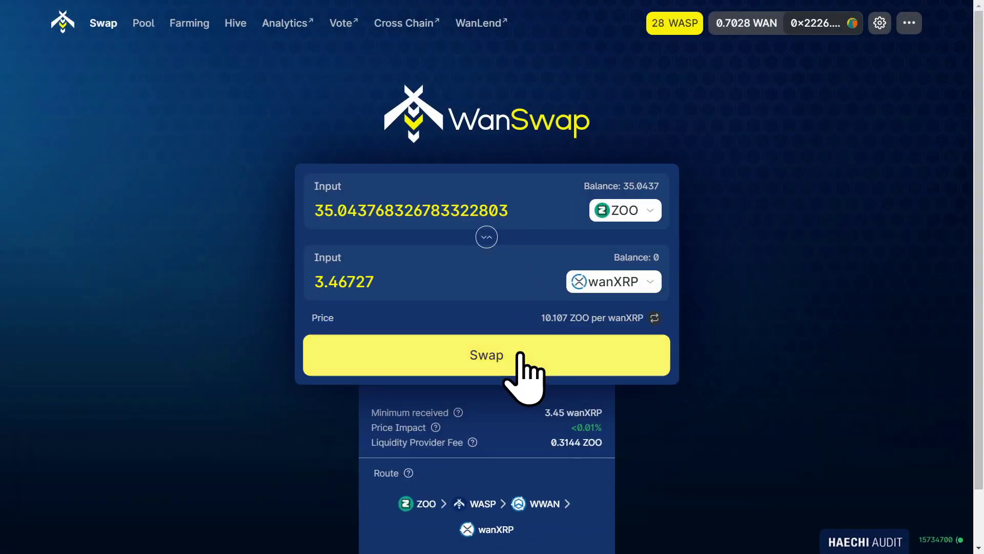
pyautogui.click(519, 359)
pyautogui.click(531, 390)
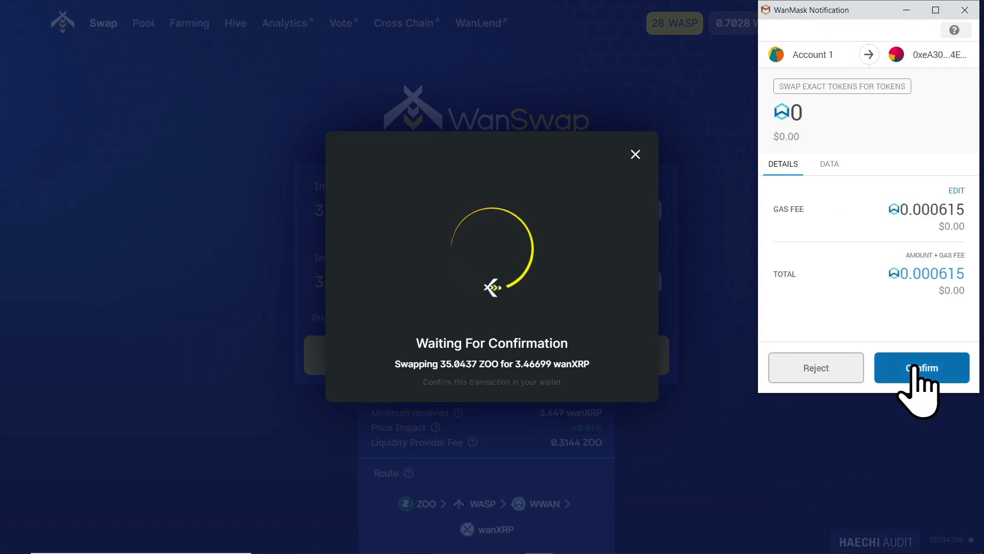
pyautogui.click(916, 370)
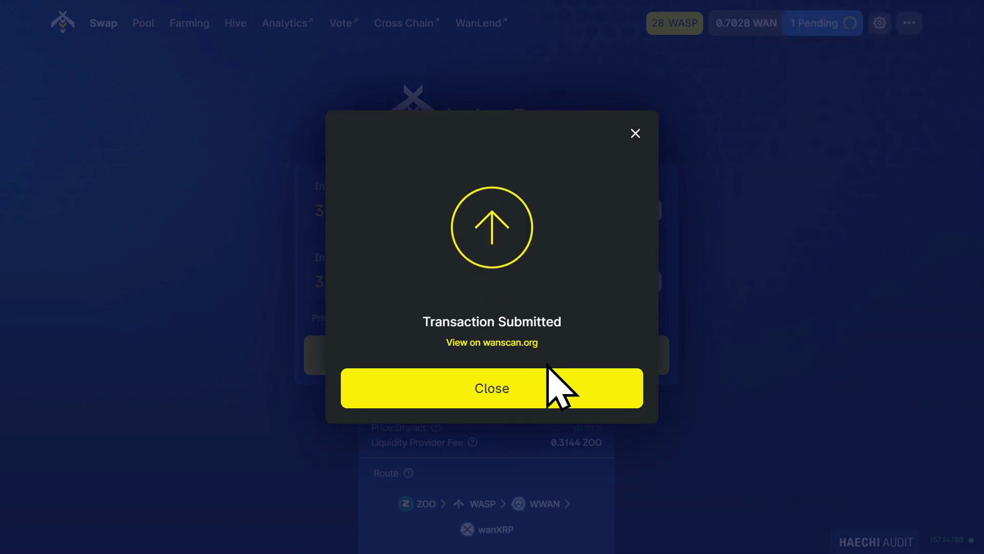
pyautogui.click(539, 395)
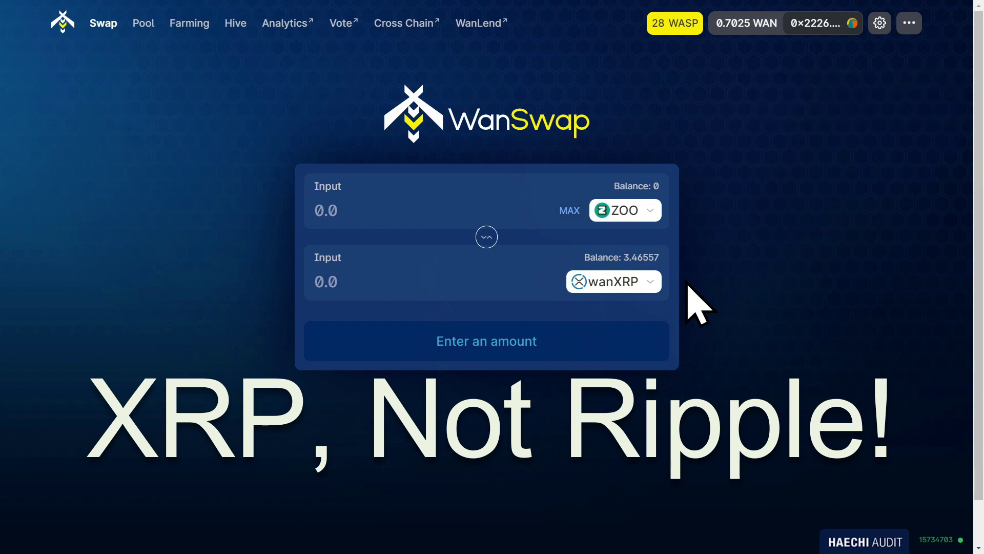
# Swap the entire WASP balance for wanXRP, approving the transaction in the wallet and dismissing the submission notice.
pyautogui.click(619, 211)
pyautogui.click(540, 211)
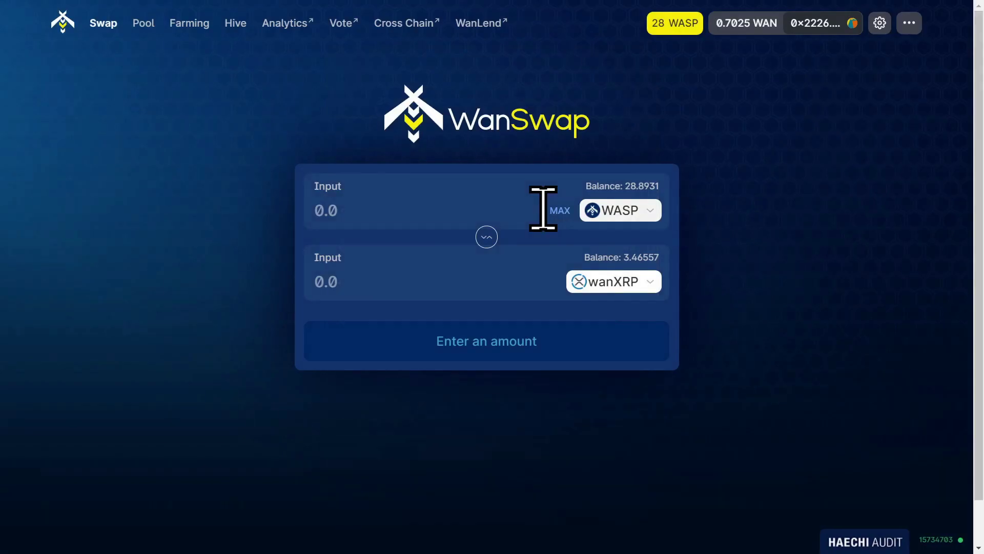
pyautogui.click(559, 211)
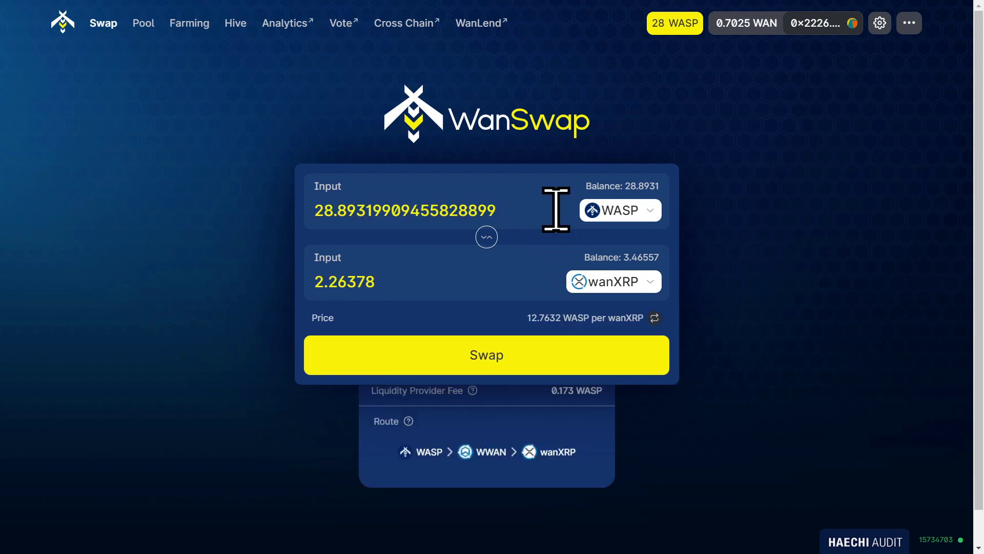
pyautogui.click(453, 349)
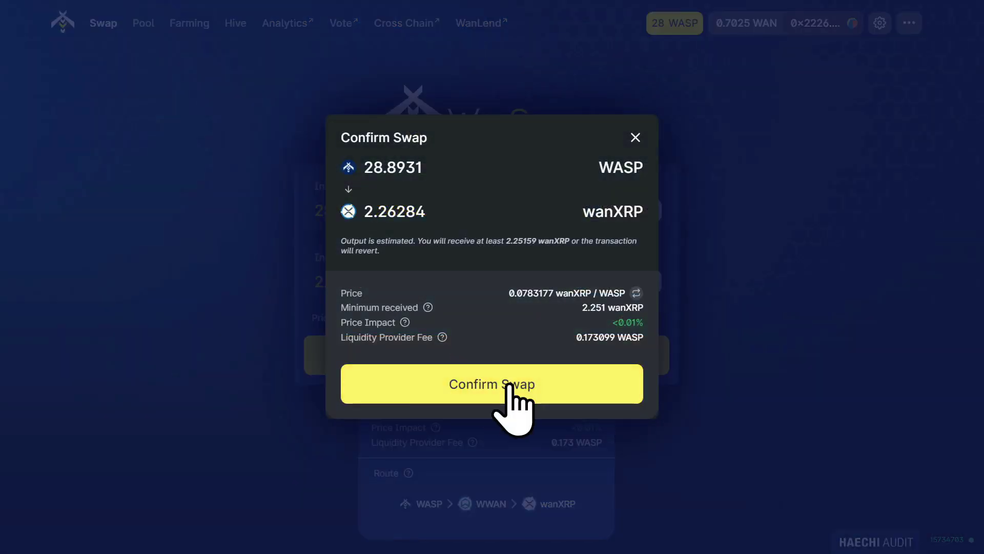
pyautogui.click(505, 385)
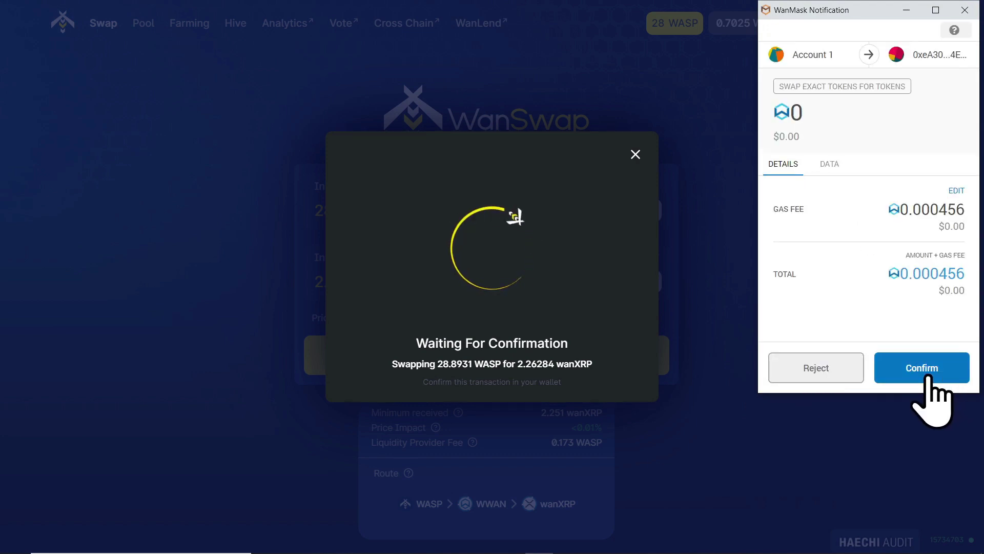
pyautogui.click(928, 377)
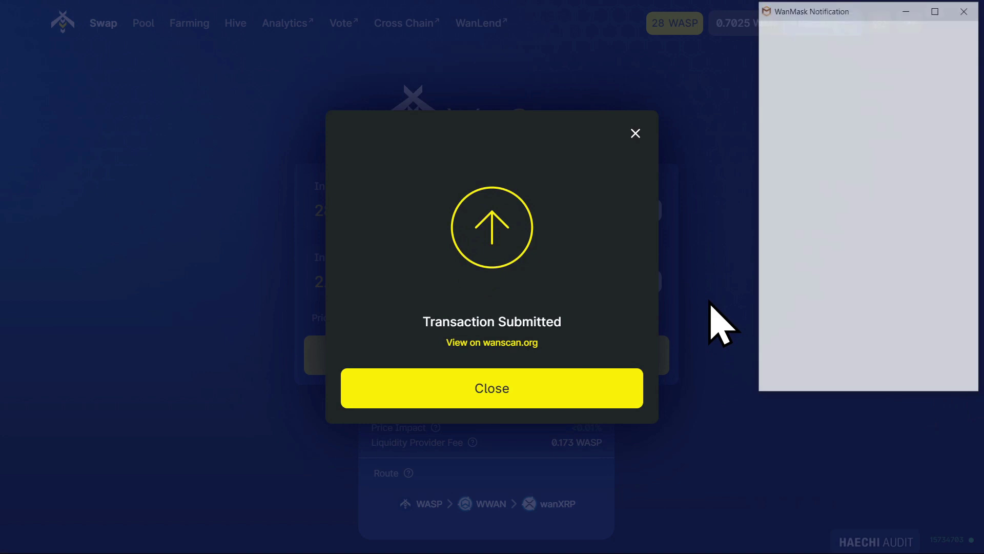
pyautogui.click(523, 385)
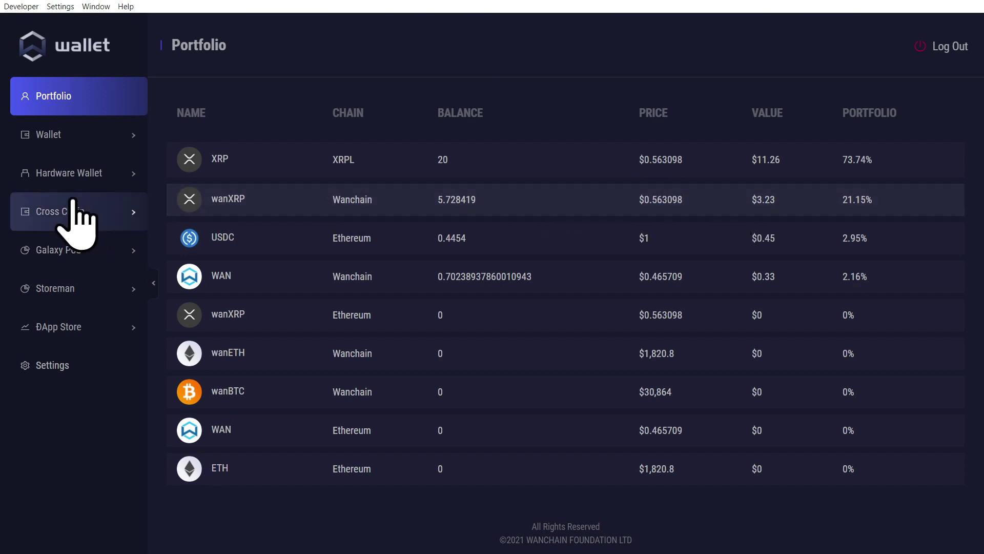
# Switch to the Wanchain desktop wallet and open the XRP cross-chain page for XRPL <-> Wanchain.
pyautogui.moveTo(73, 205)
pyautogui.moveTo(194, 309)
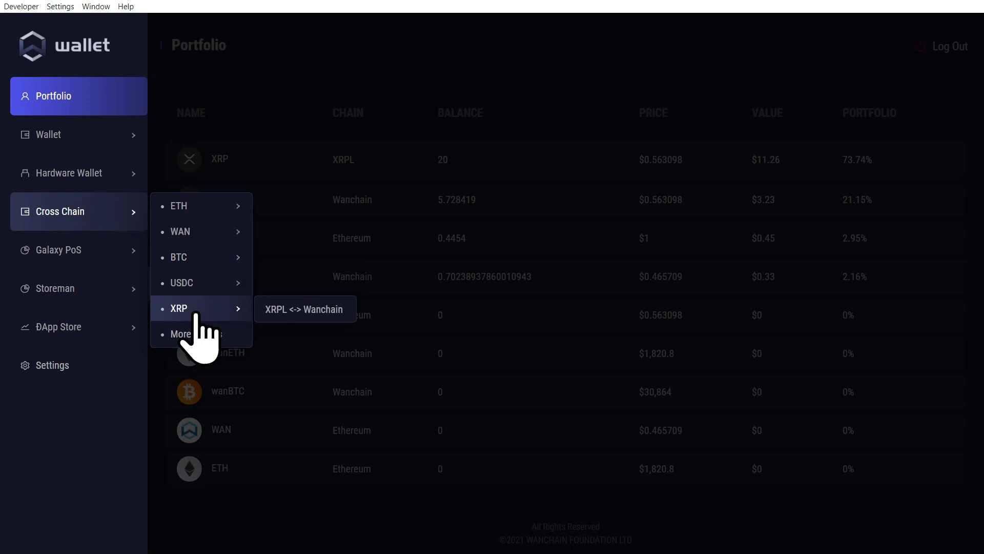
pyautogui.click(290, 316)
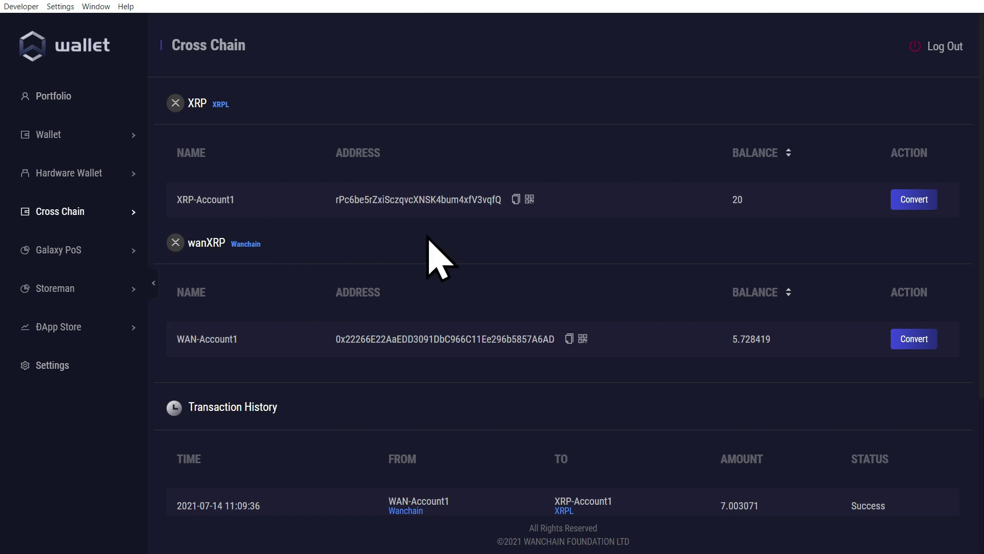
# Convert WAN-Account1's entire wanXRP balance to XRP in XRP-Account1 on XRPL and send the transaction.
pyautogui.click(918, 342)
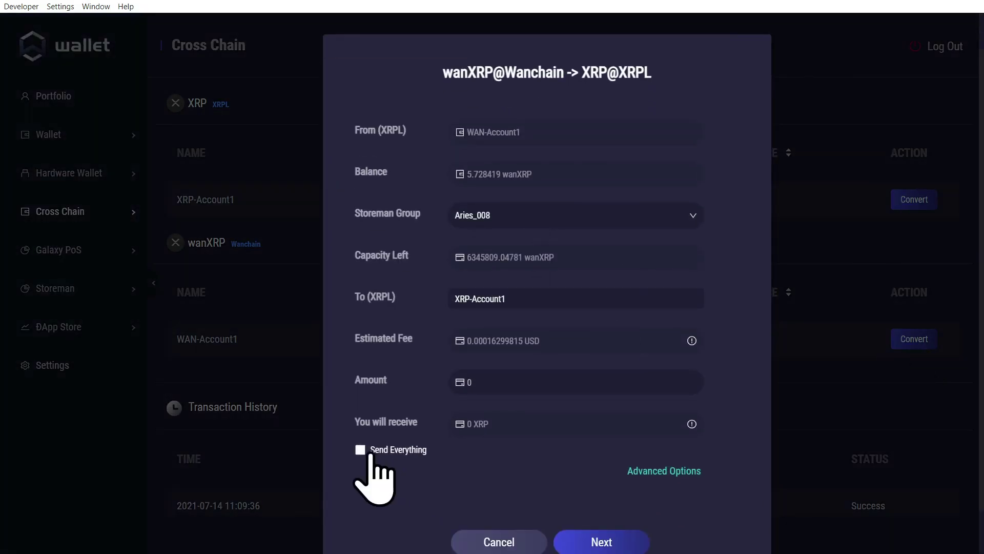
pyautogui.click(361, 449)
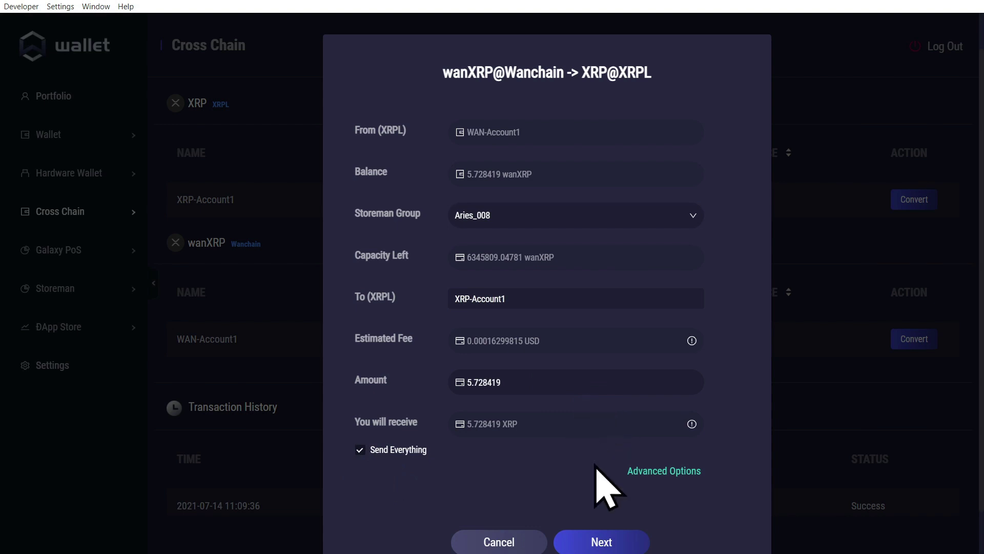
pyautogui.click(594, 543)
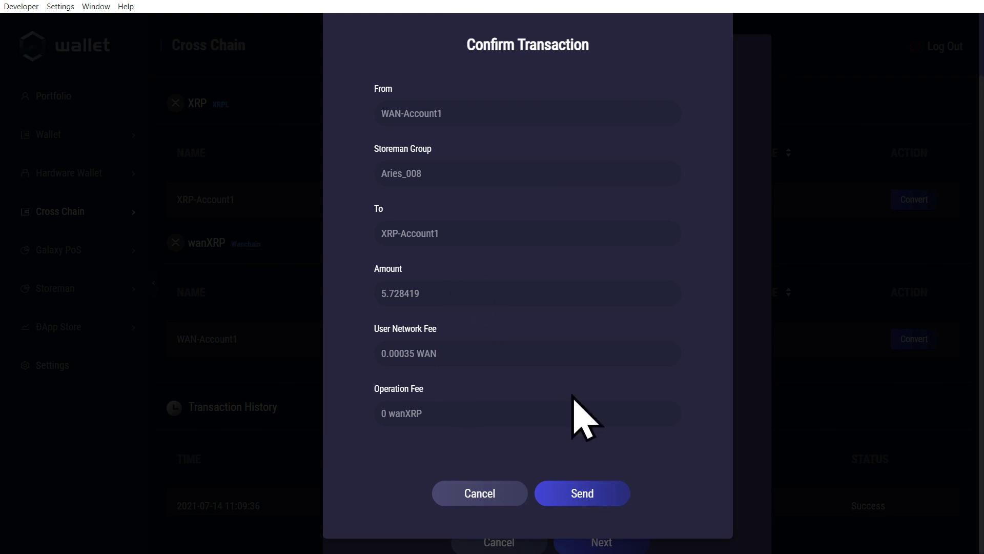
pyautogui.click(588, 492)
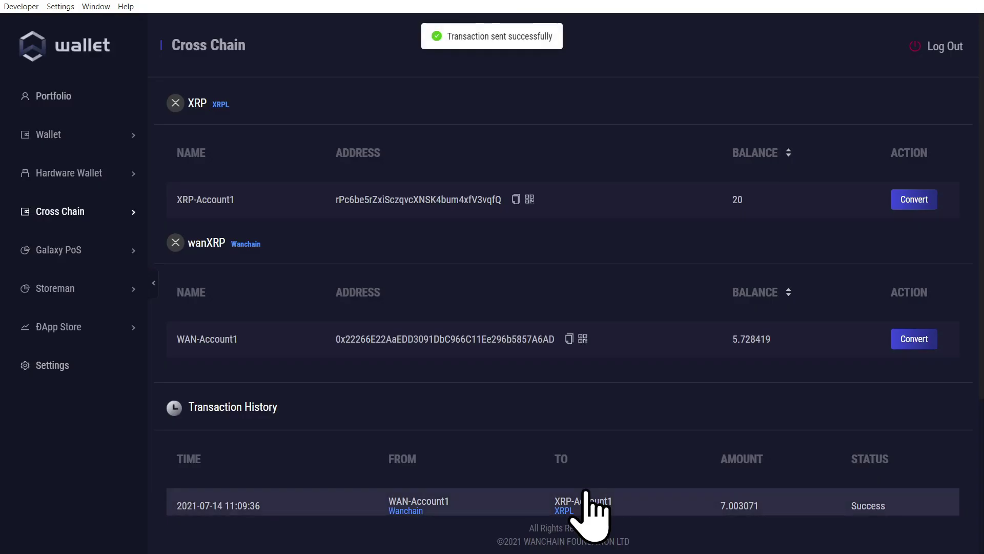
# Open the XRP wallet page for XRPL and start a send transaction from XRP-Account1.
pyautogui.scroll(-3, 616, 406)
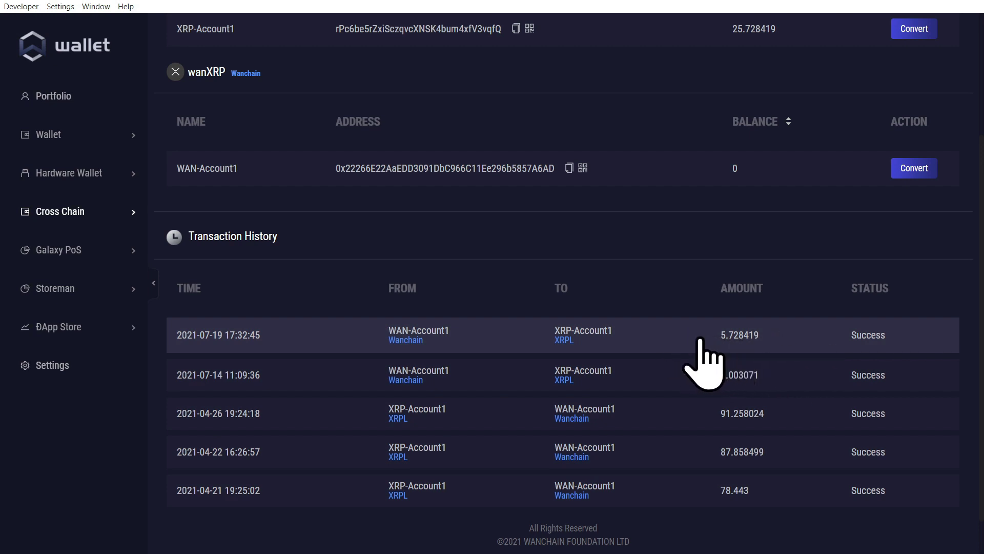
pyautogui.scroll(2, 702, 359)
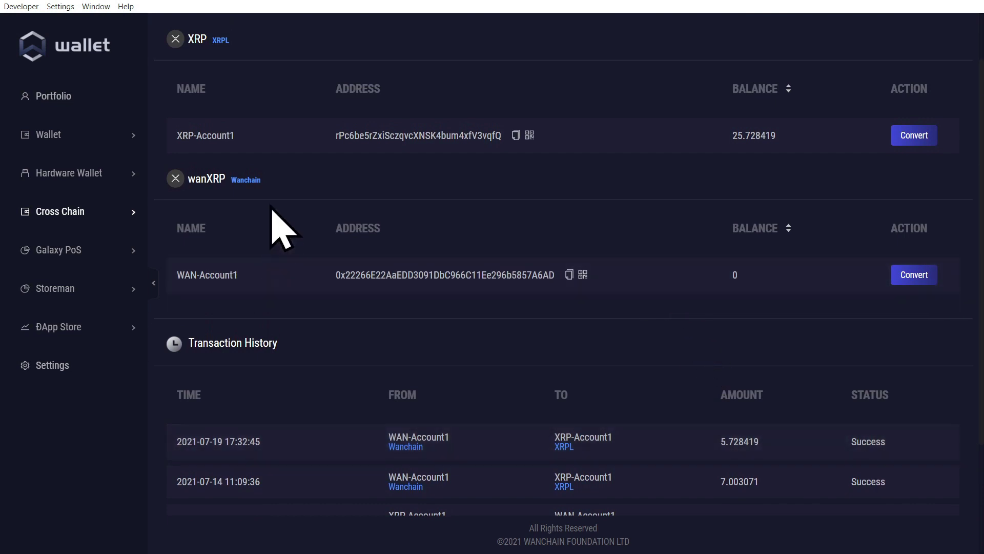
pyautogui.scroll(1, 655, 162)
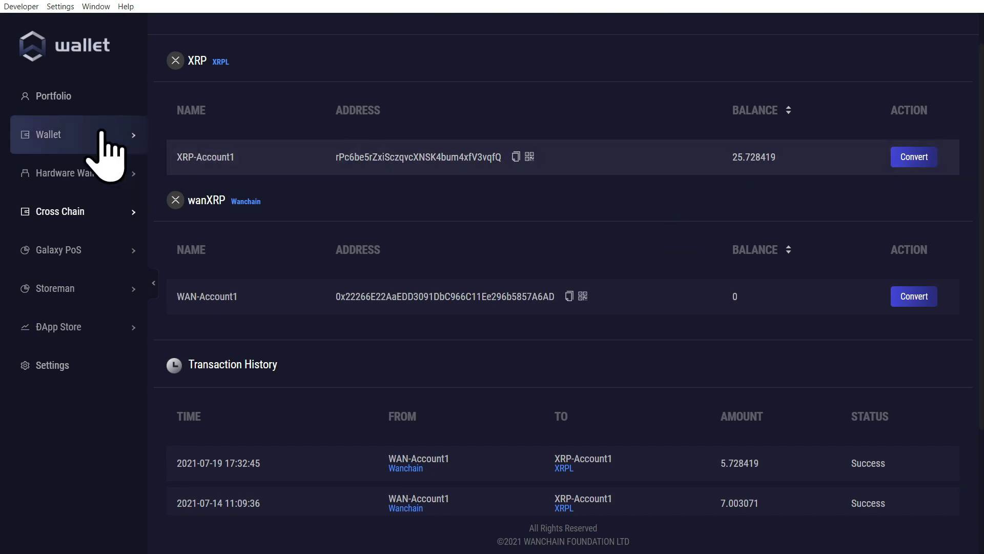
pyautogui.moveTo(107, 137)
pyautogui.moveTo(207, 204)
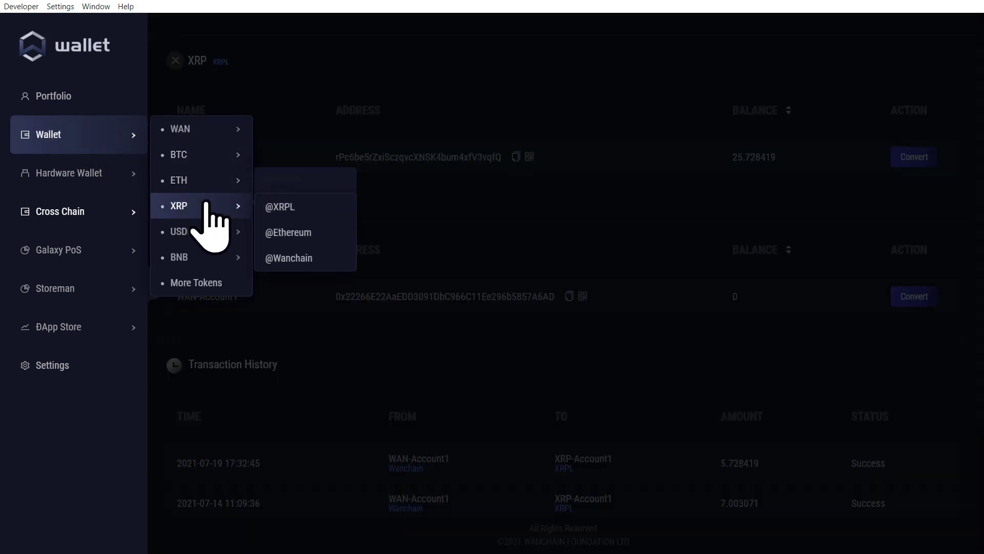
pyautogui.click(286, 208)
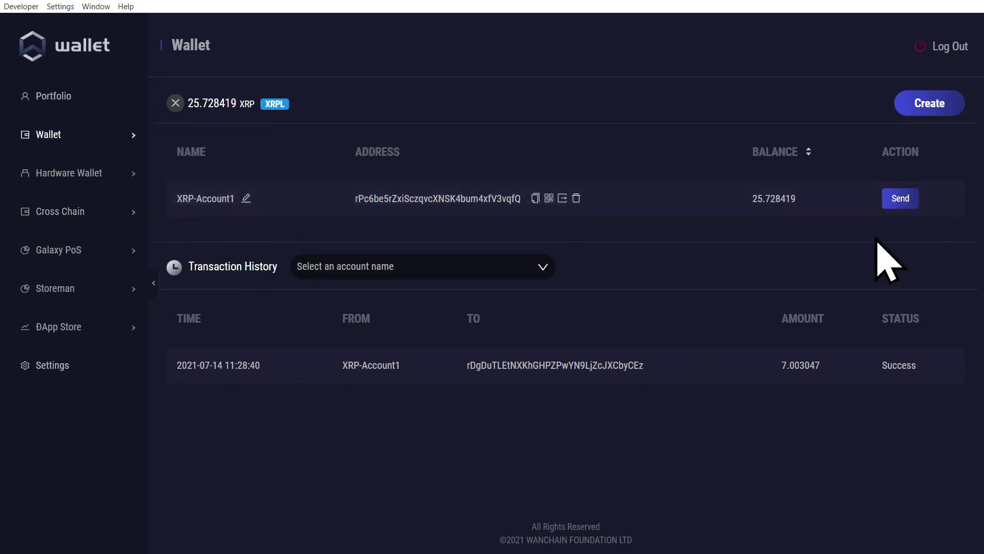
pyautogui.click(894, 198)
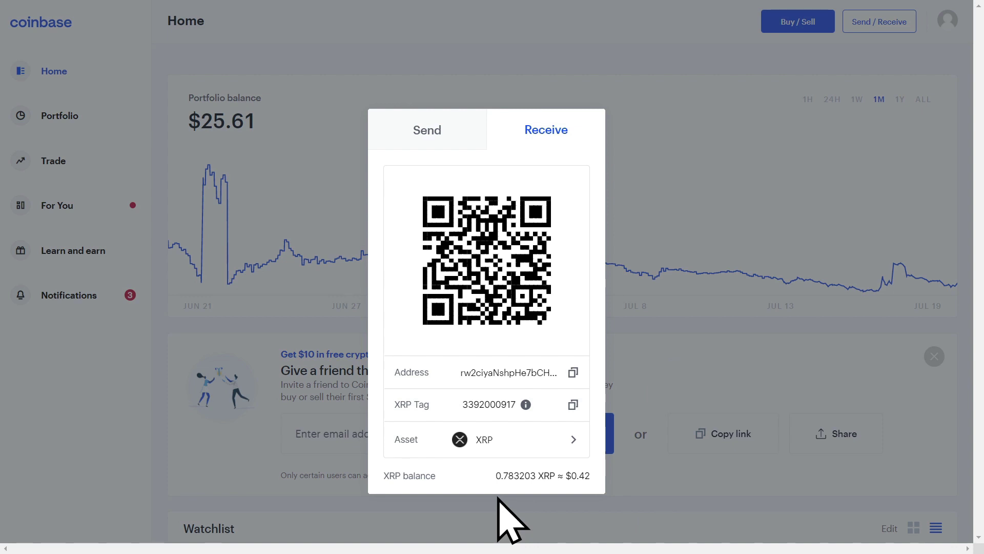
# Copy the XRP receive address and tag from Coinbase into the wallet transaction's recipient and destination tag.
pyautogui.click(573, 373)
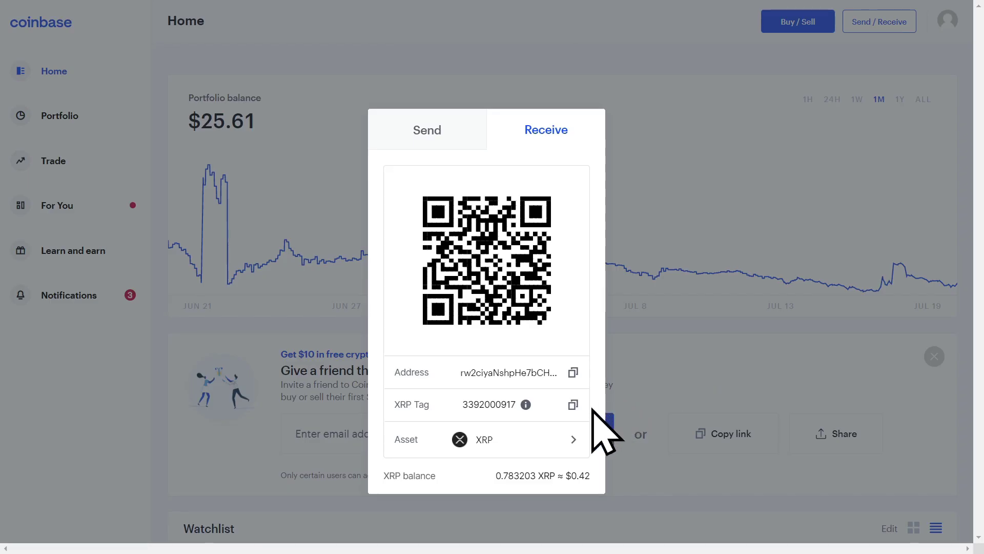
pyautogui.click(573, 404)
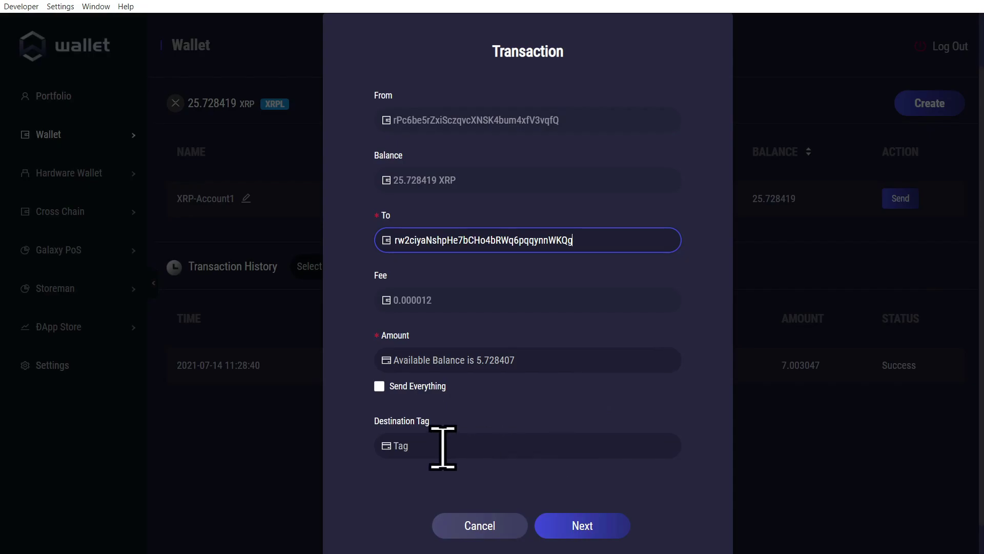
pyautogui.click(442, 446)
pyautogui.rightClick(439, 449)
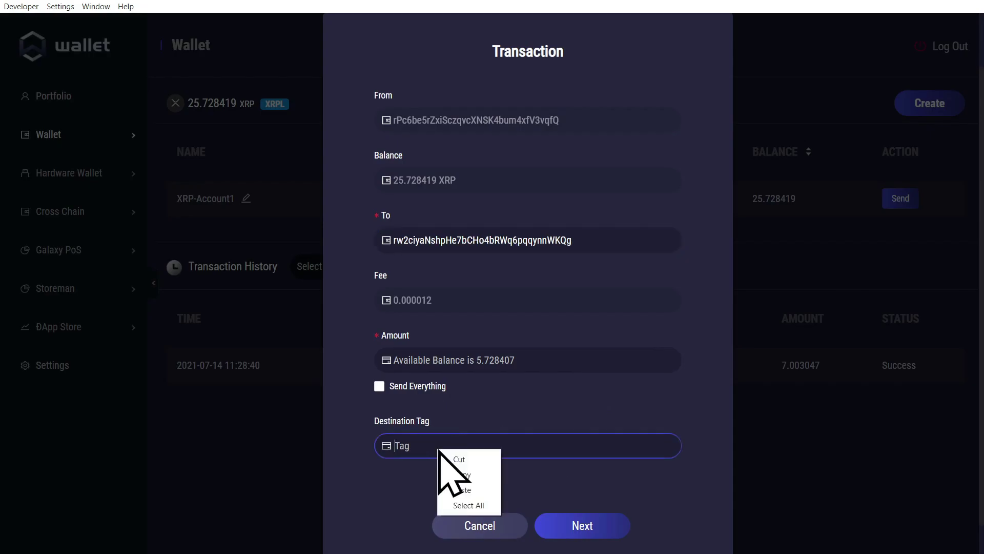
pyautogui.click(483, 489)
# Set the transaction to send everything from XRP-Account1, then confirm and send it.
pyautogui.click(379, 386)
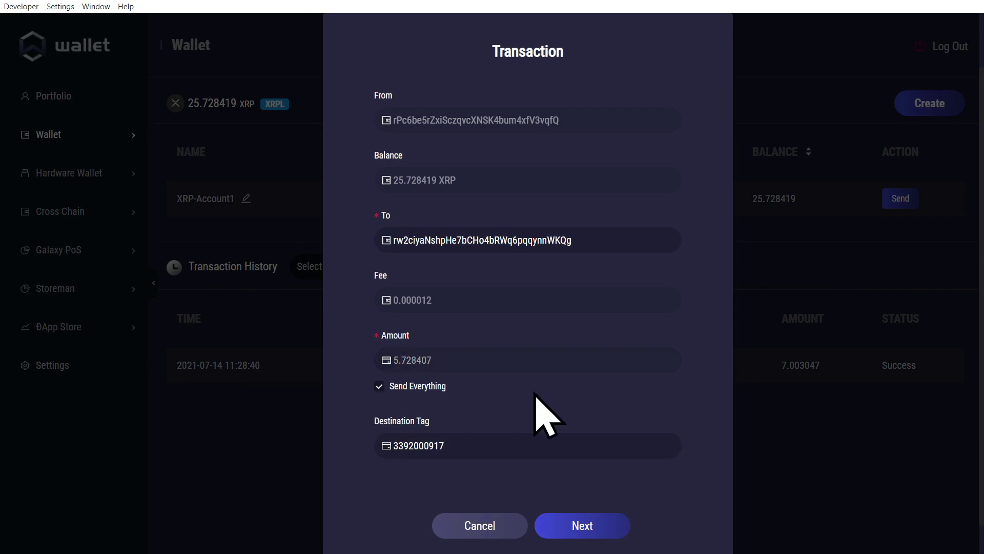
pyautogui.click(591, 533)
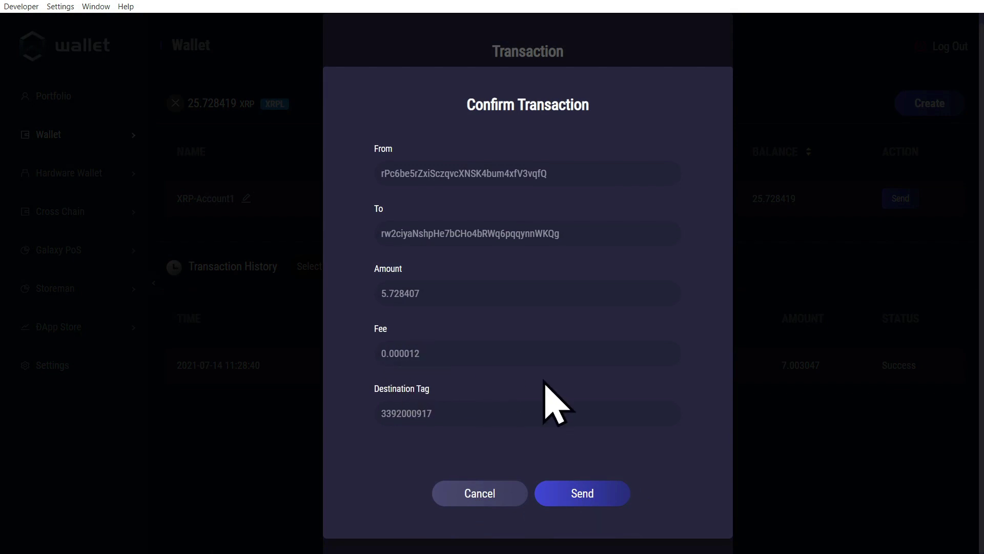
pyautogui.click(578, 495)
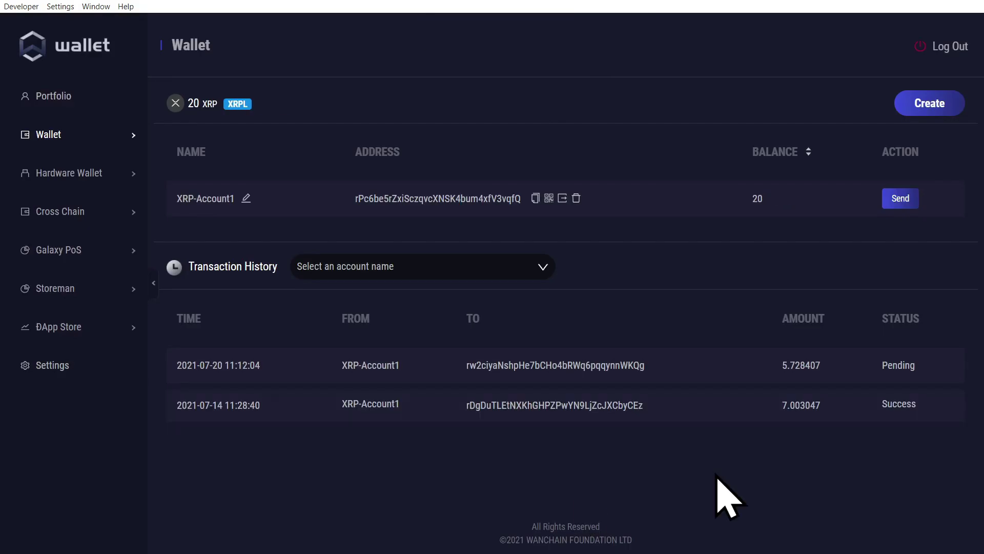